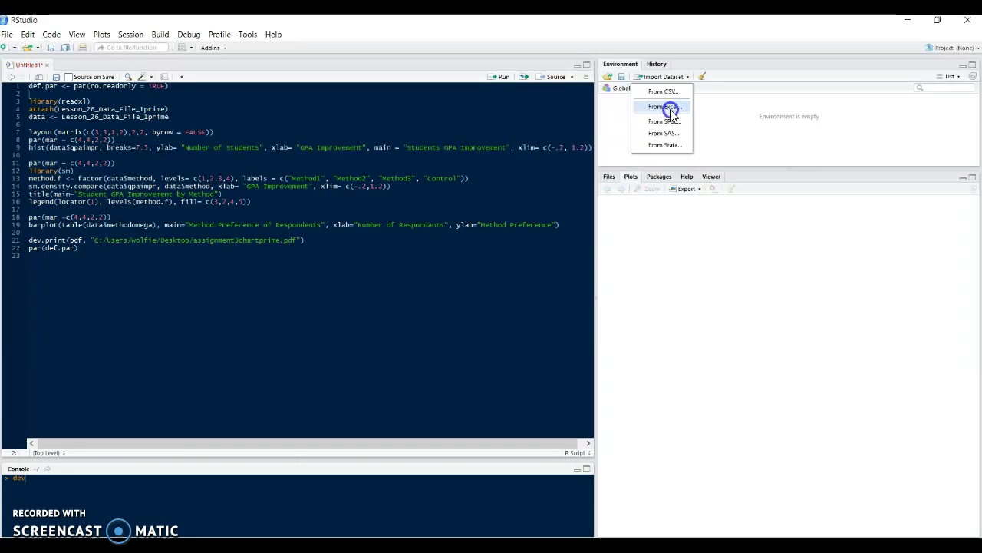
Step: Import the Excel workbook "Lesson 26 Data File 1prime" from the Documents > LA Tech > Psy folder as a dataset
click(910, 107)
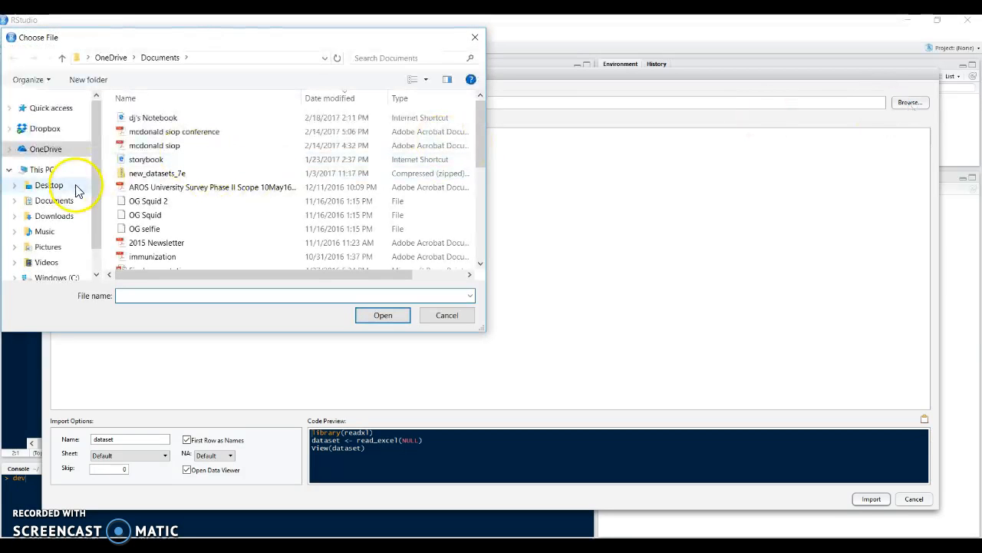
scroll(170, 211, down, 8)
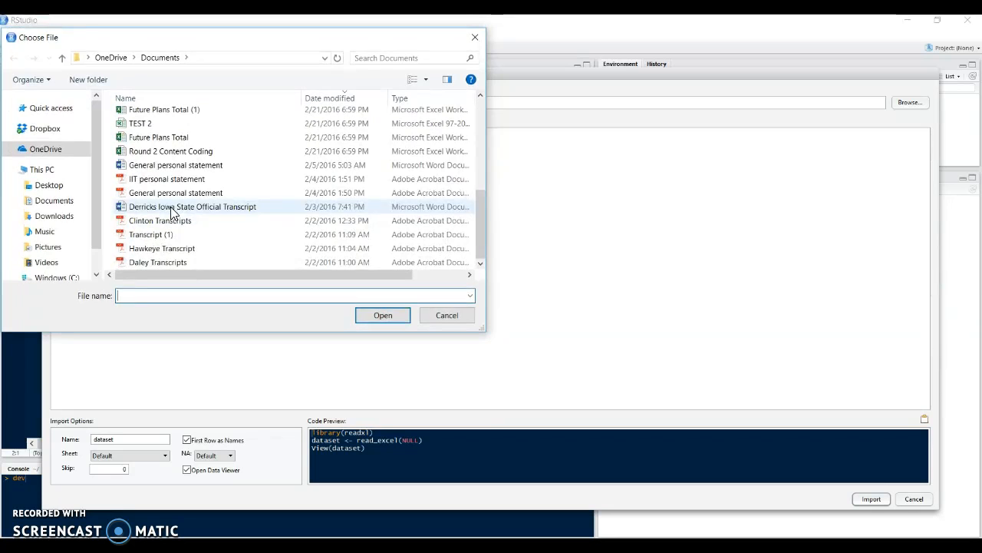
scroll(171, 211, up, 8)
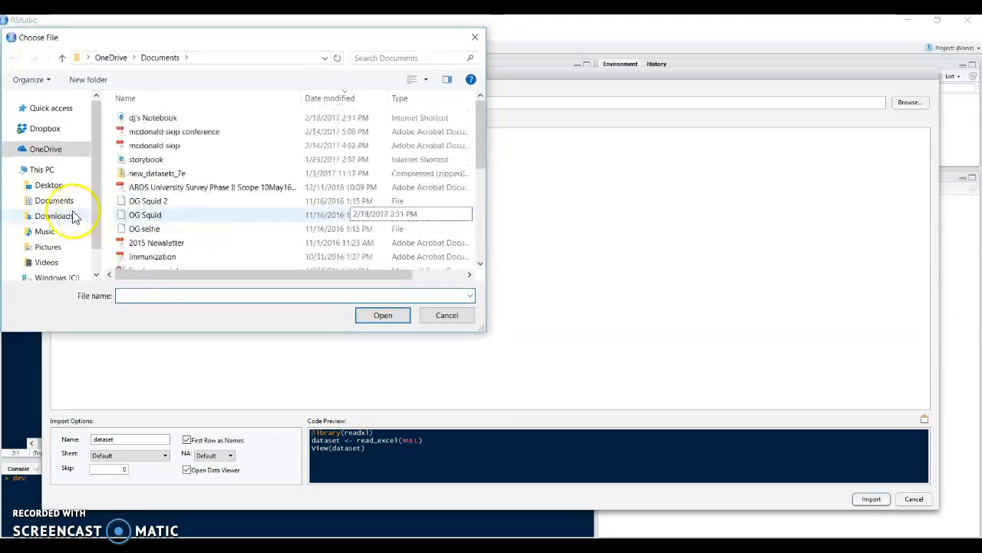
click(47, 202)
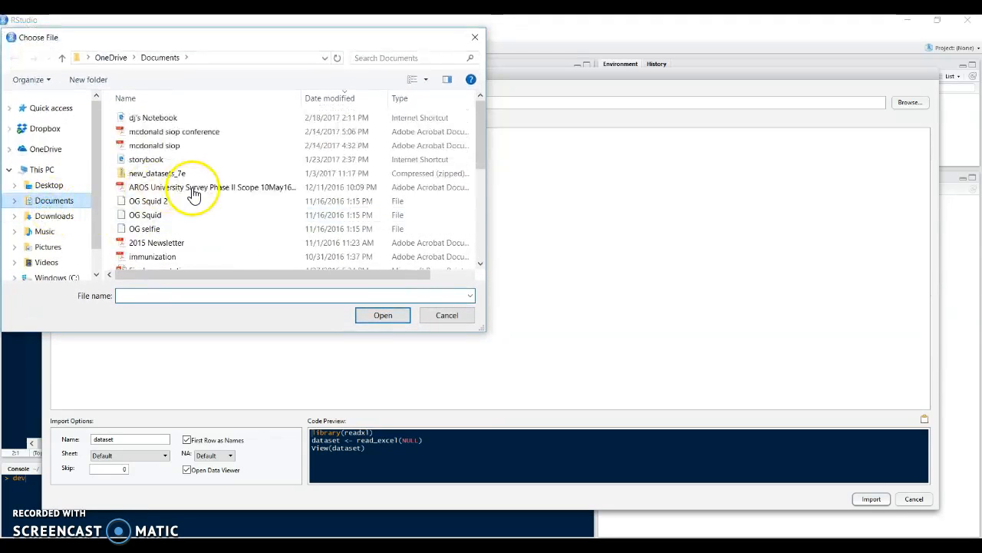
scroll(175, 195, down, 5)
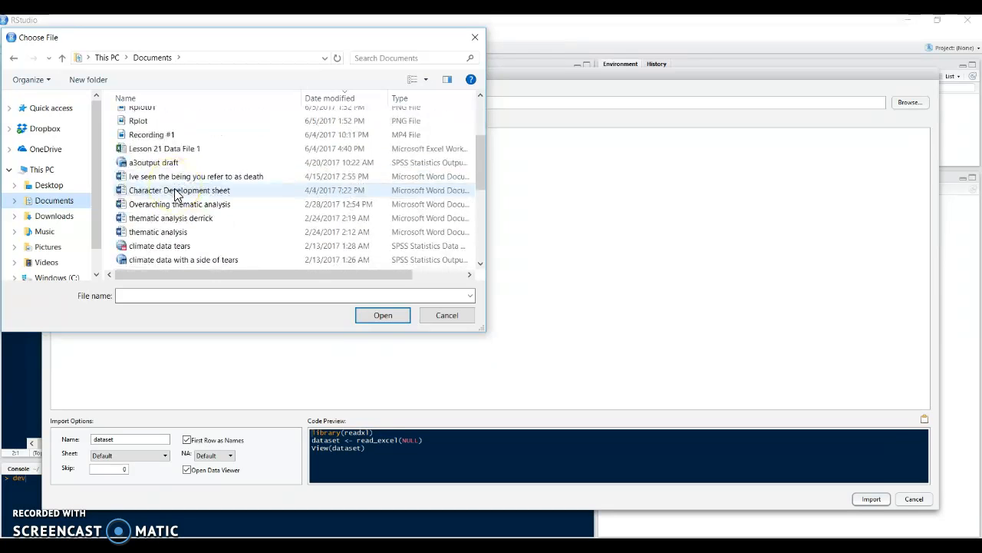
double_click(159, 199)
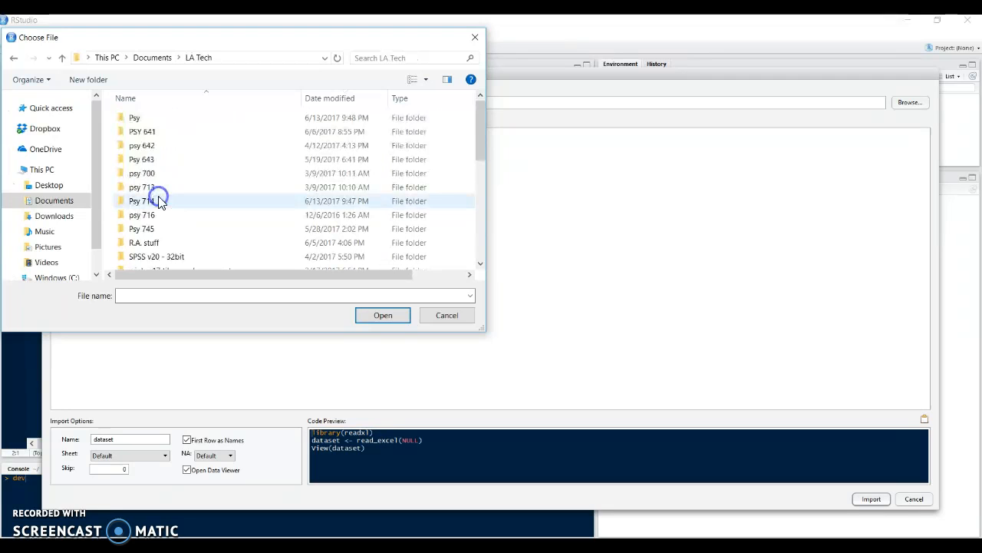
click(161, 115)
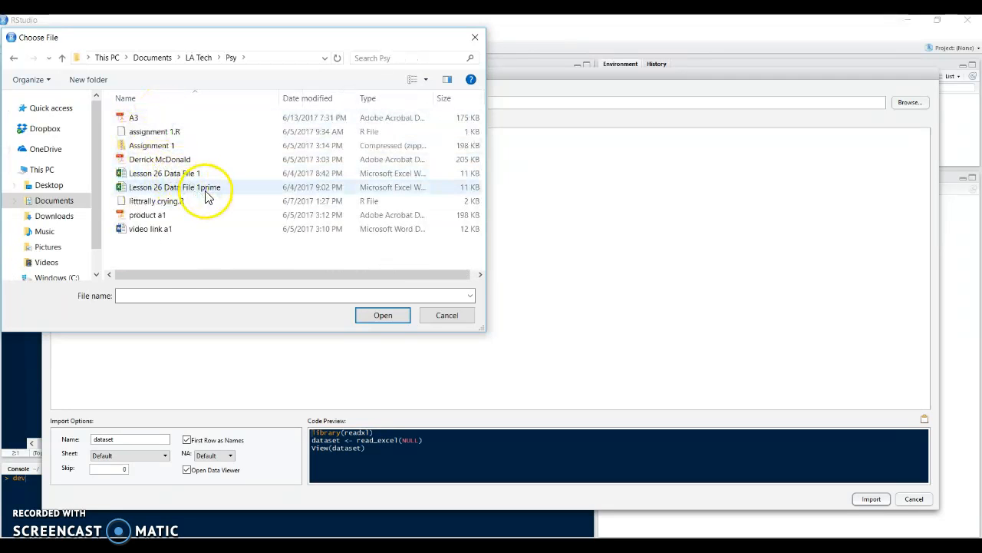
click(205, 191)
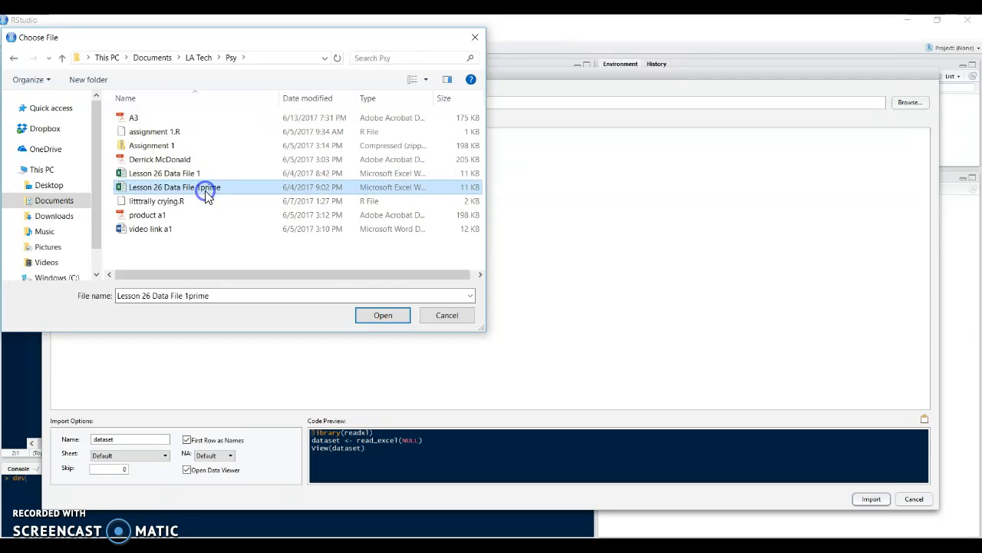
click(382, 315)
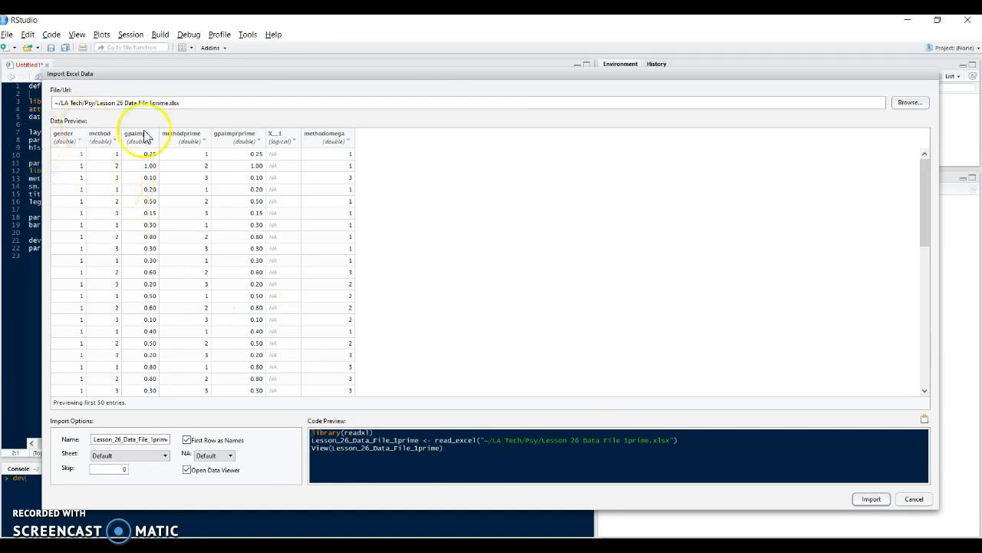
click(869, 499)
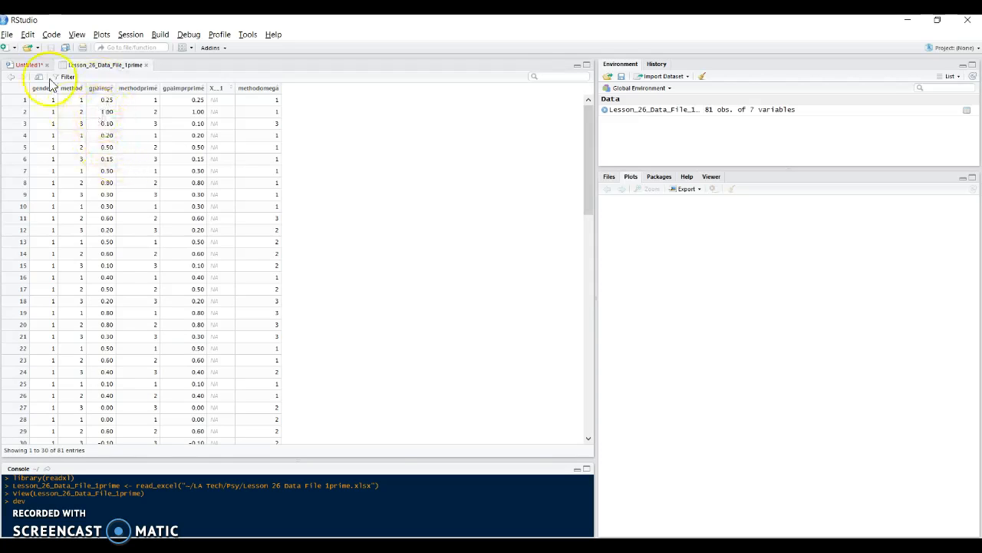
Step: Run script lines 3–5 to load readxl, attach Lesson_26_Data_File_1prime and assign it to data
click(27, 65)
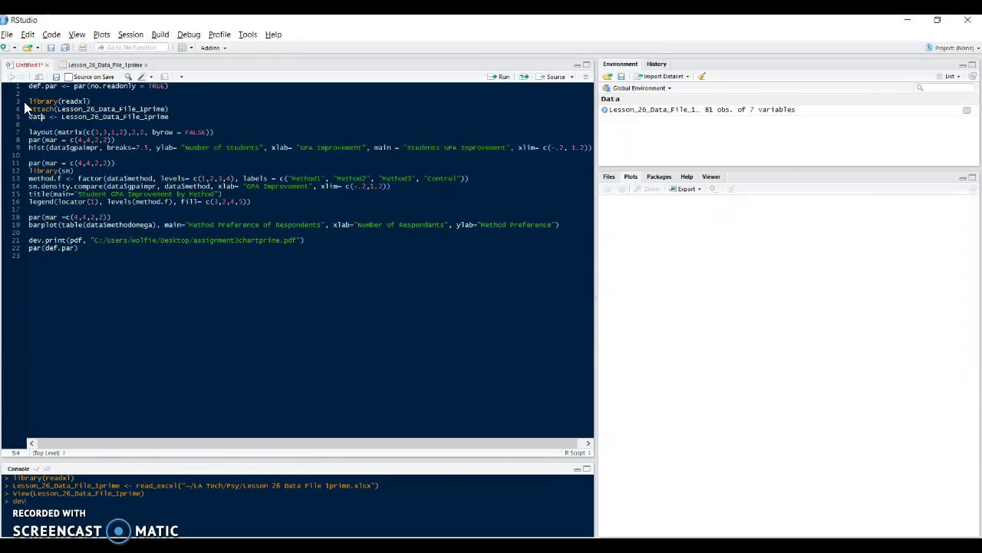
drag(31, 94, 199, 117)
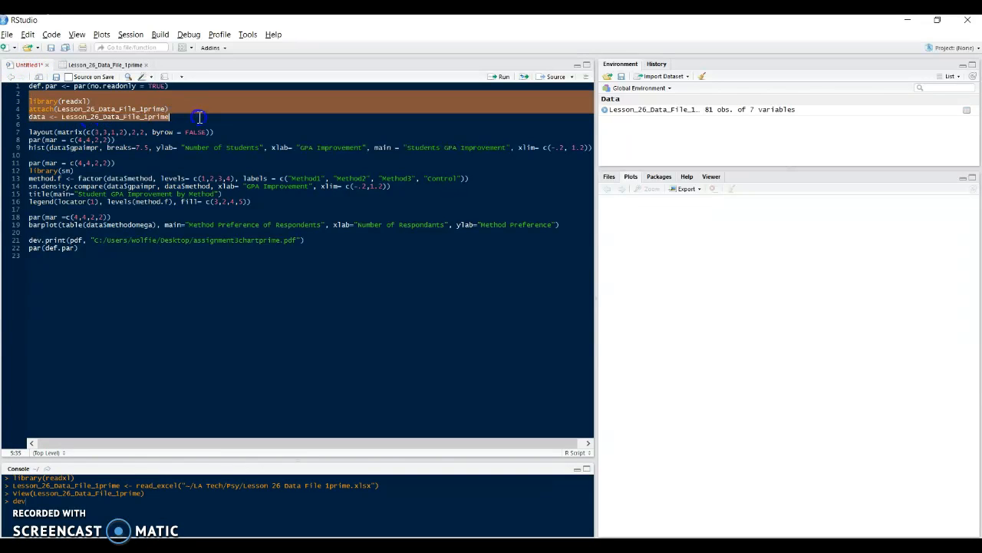
click(503, 77)
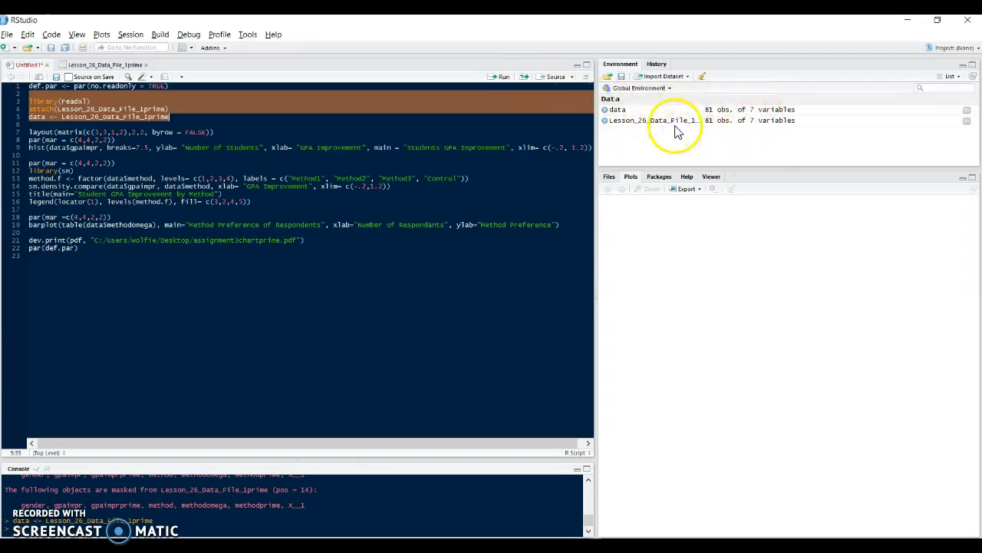
Step: Run the script from the layout line through the barplot line, placing the legend in the upper-right area of the density chart
click(184, 125)
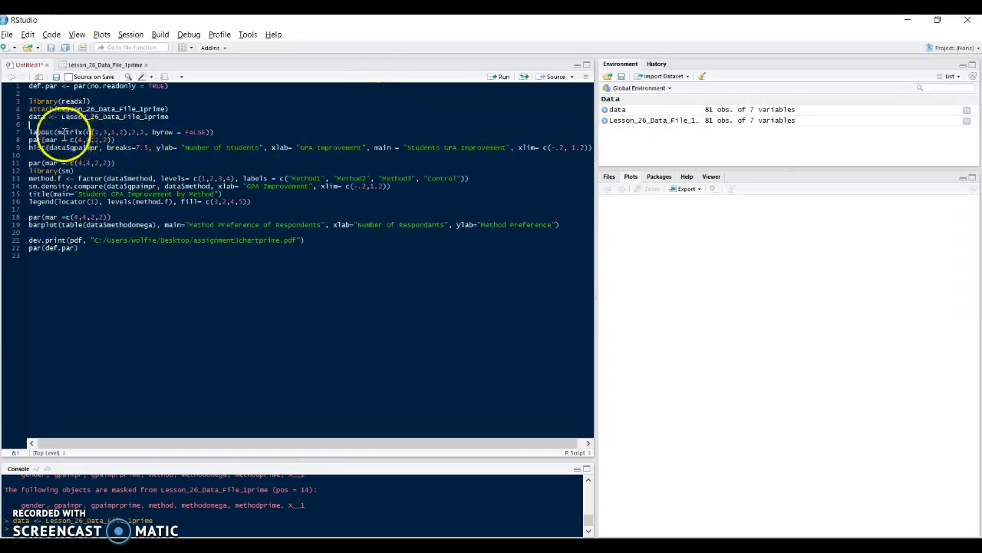
mouse_move(63, 132)
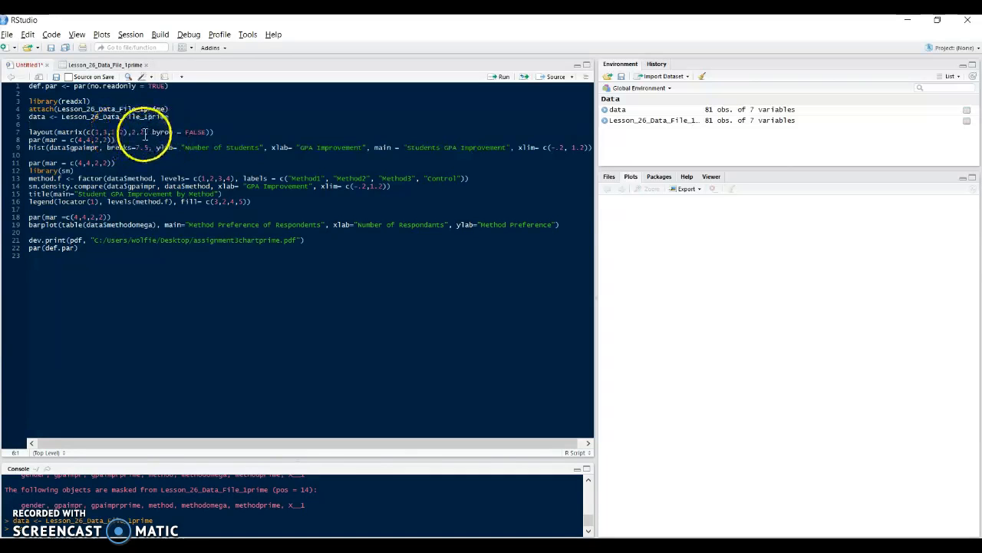
text(/)
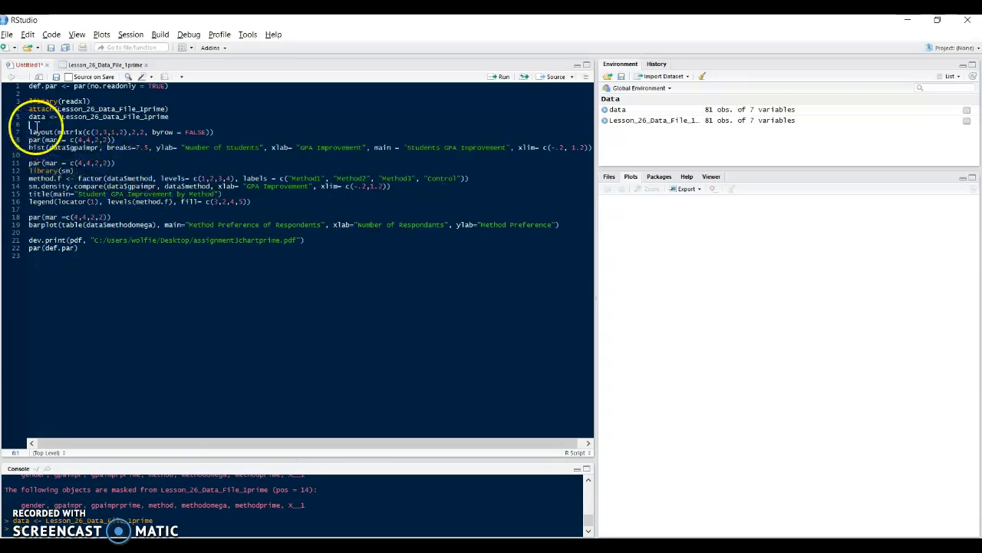
drag(35, 127, 516, 227)
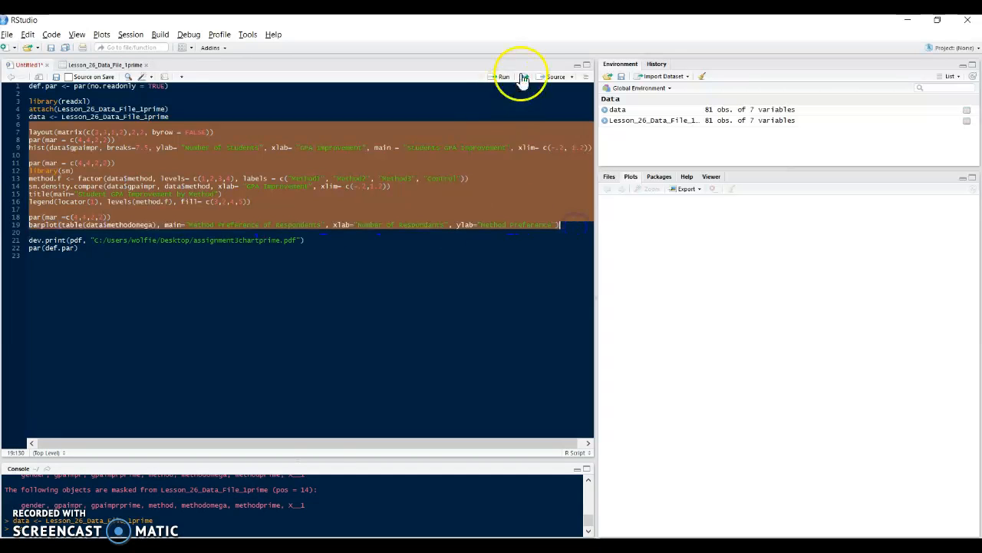
click(499, 80)
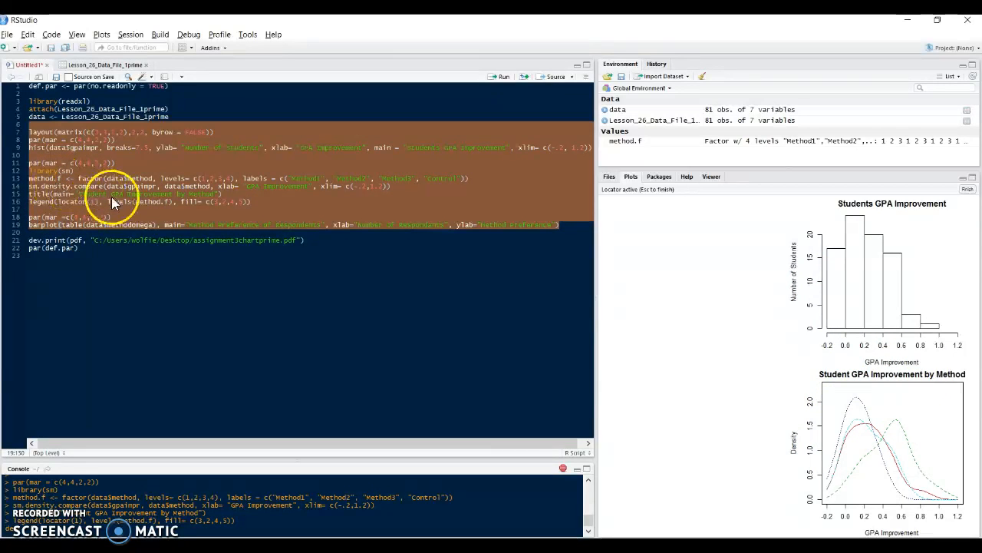
click(918, 399)
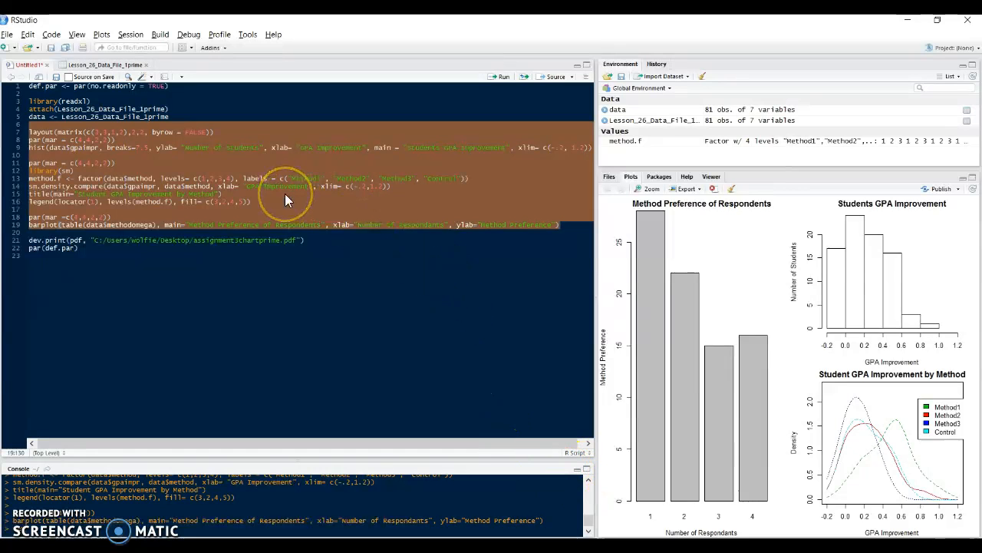
click(45, 159)
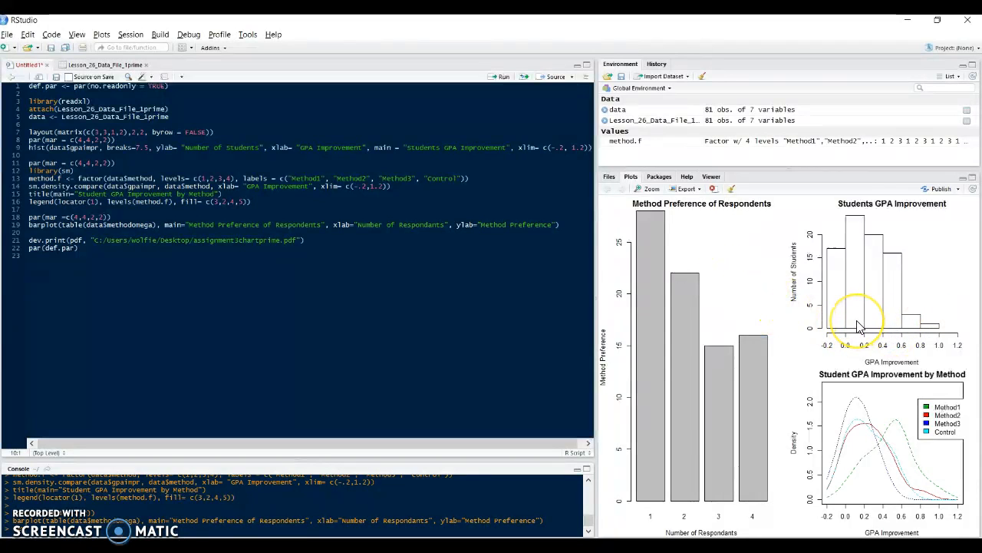
click(134, 154)
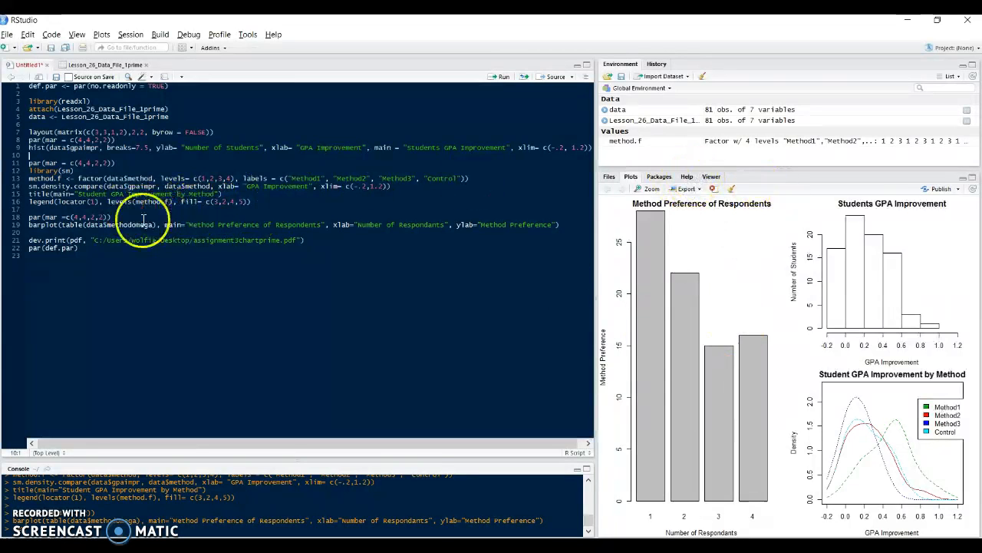
click(44, 217)
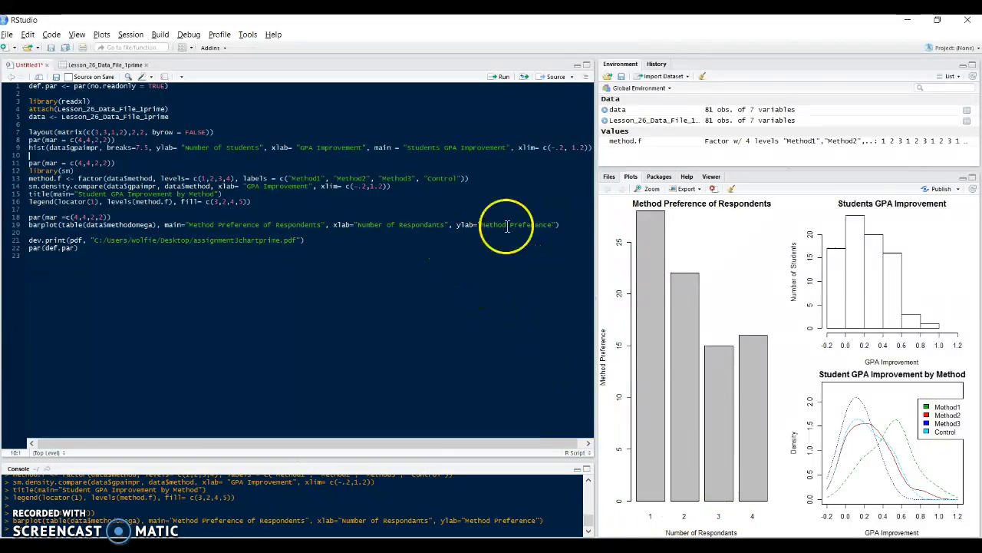
Step: Swap the barplot's axis labels to xlab="Method Preference" and ylab="Number of Respondants", and rerun the plotting code
click(444, 225)
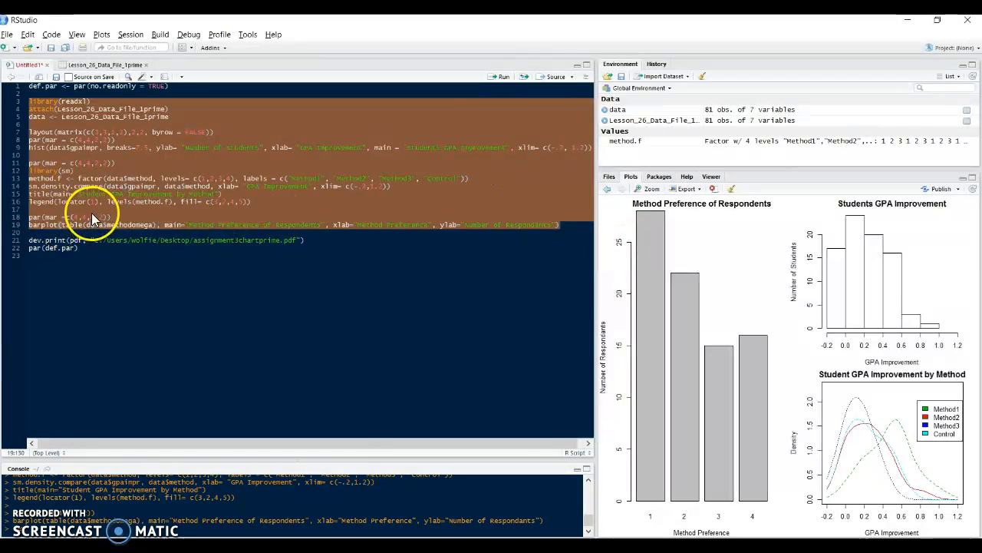
click(216, 276)
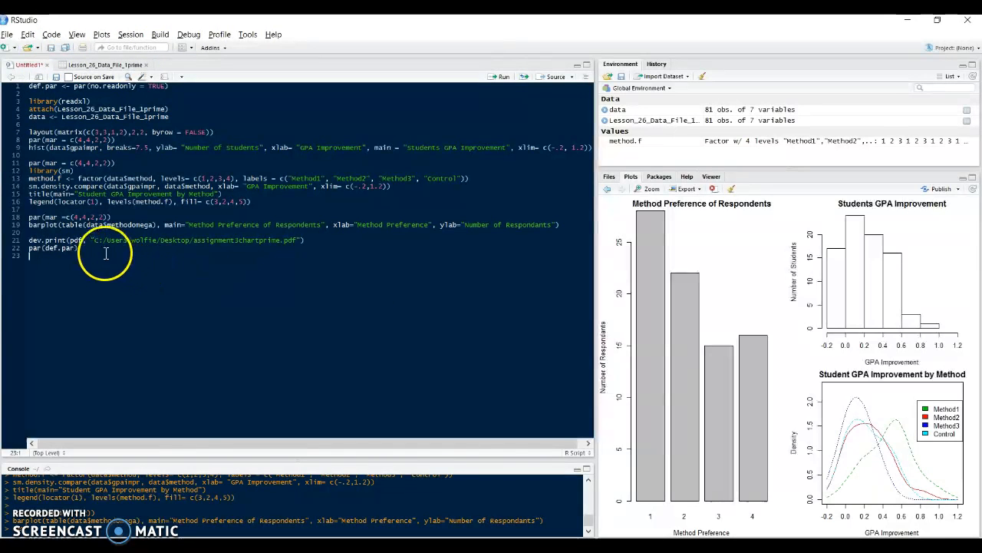
Step: Run the whole script, placing the legend in the density chart's upper-right area, to export the charts to assignment3chartprime.pdf
drag(105, 253, 17, 58)
click(498, 77)
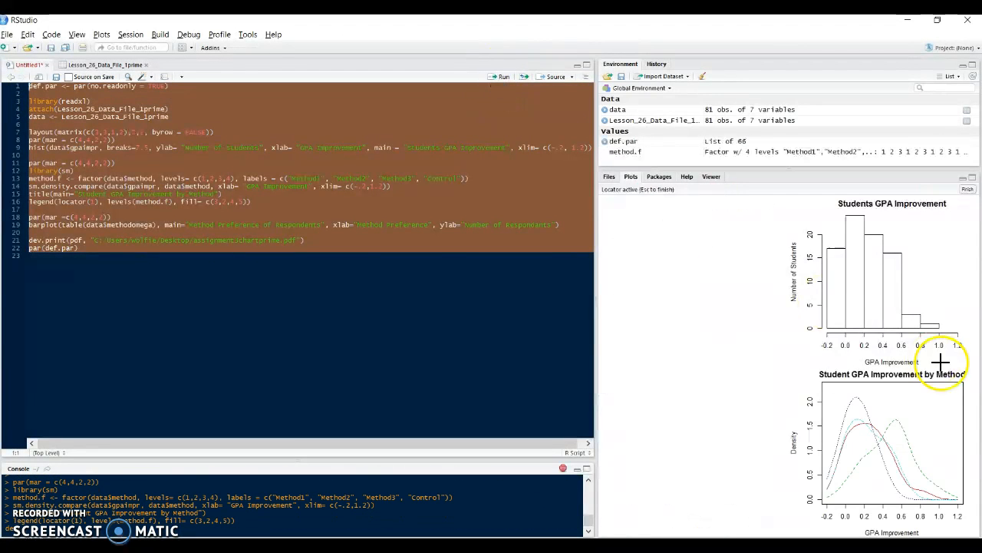
click(916, 402)
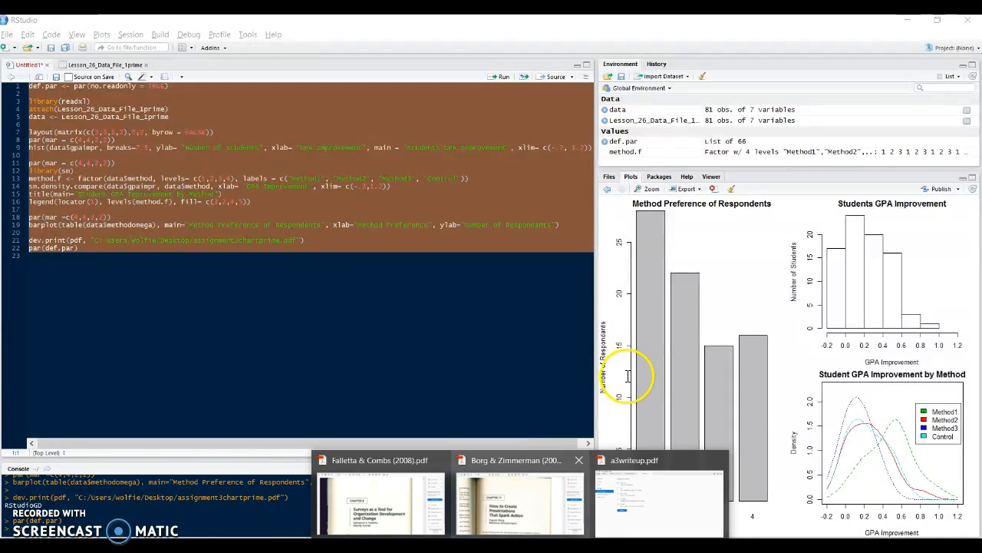
Step: Switch to Acrobat Reader and open assignment3chartprime from the Desktop folder
mouse_move(640, 510)
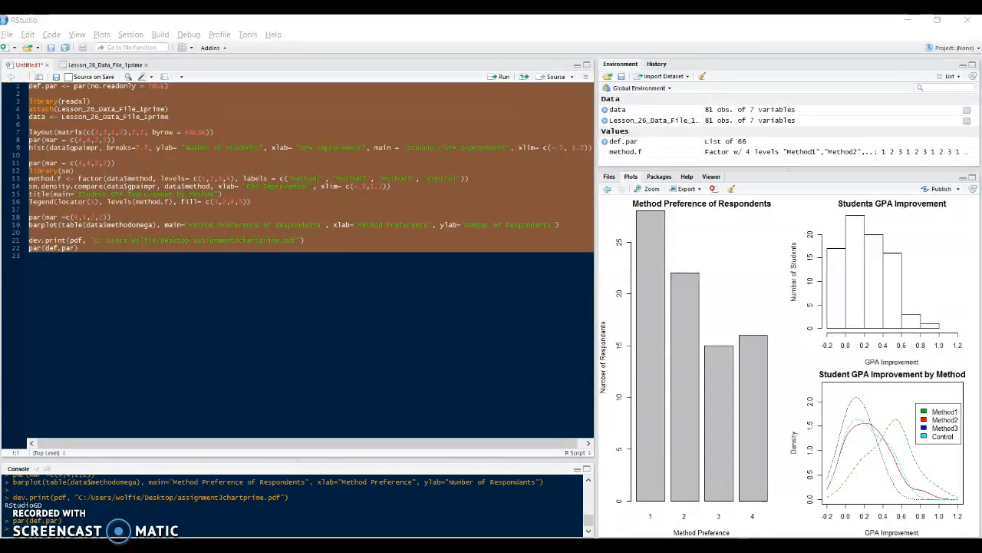
key(alt+Tab)
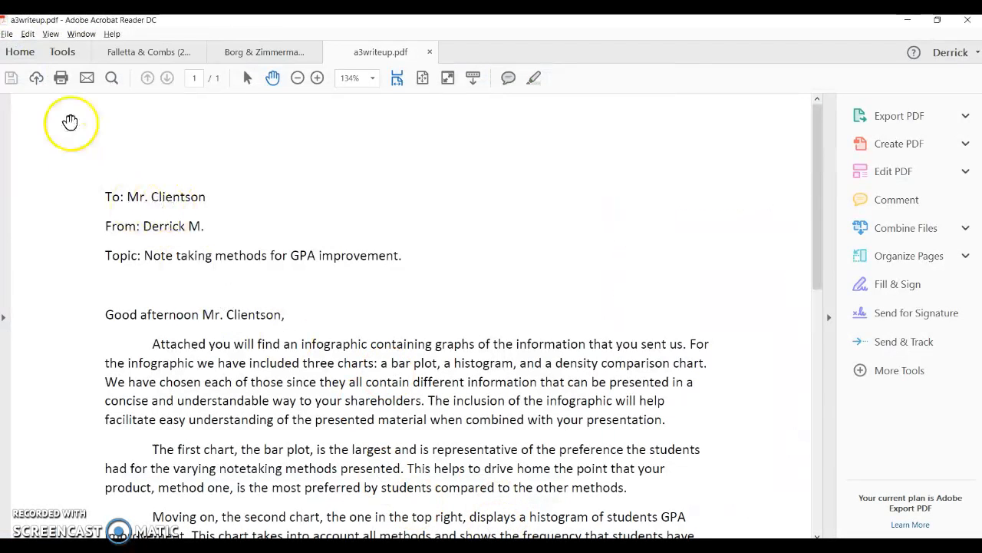
click(27, 58)
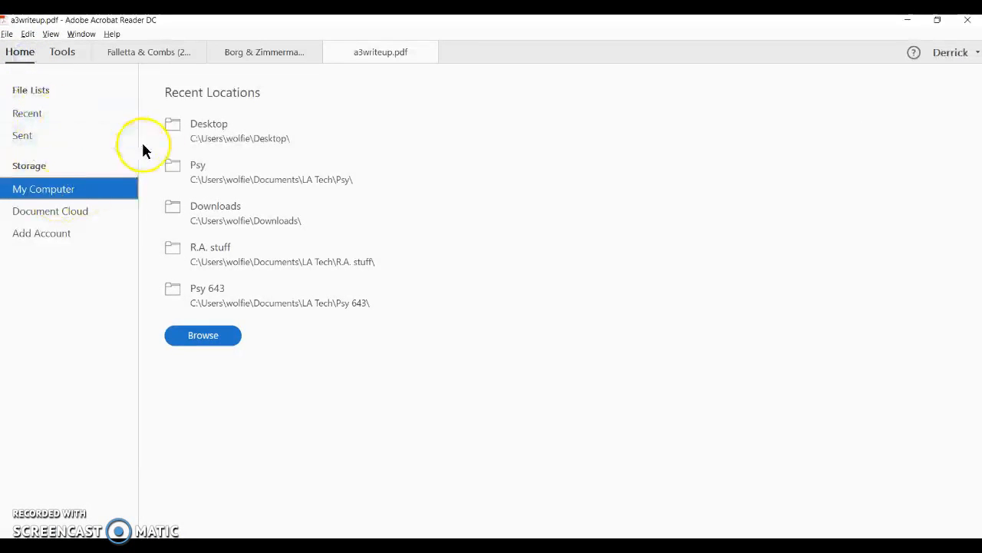
click(255, 134)
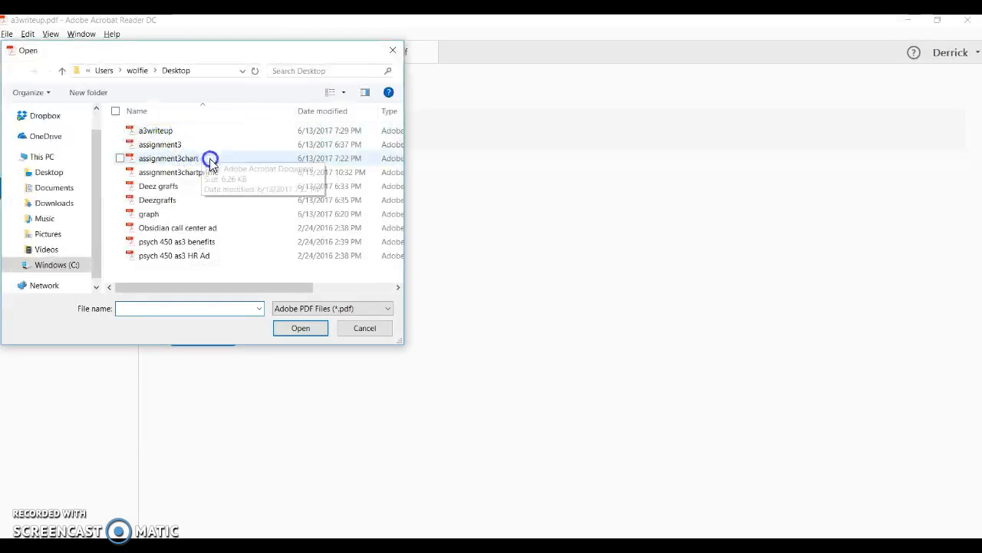
click(215, 174)
click(299, 329)
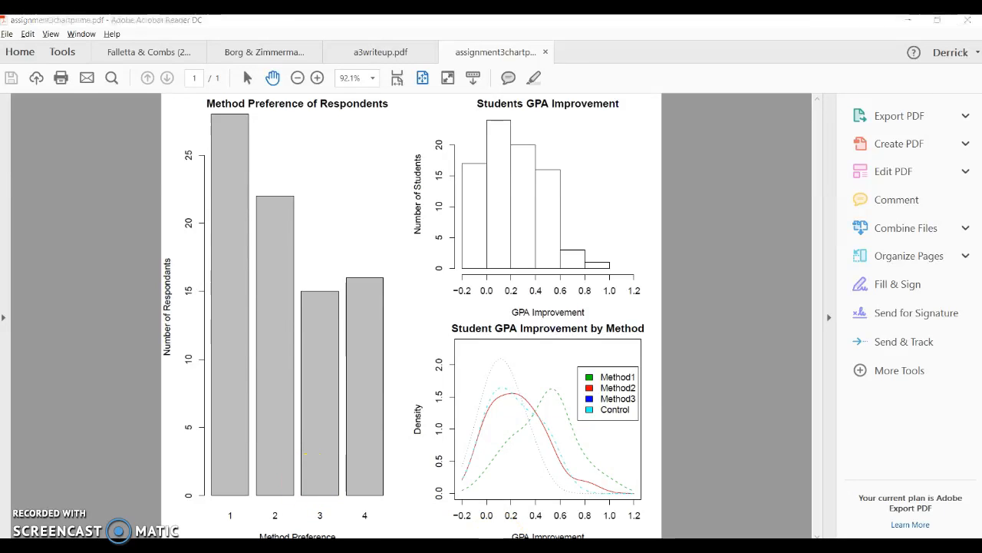
Step: Switch to the PDF Merge page in Chrome and choose a3writeup from the Desktop as the first file
click(244, 546)
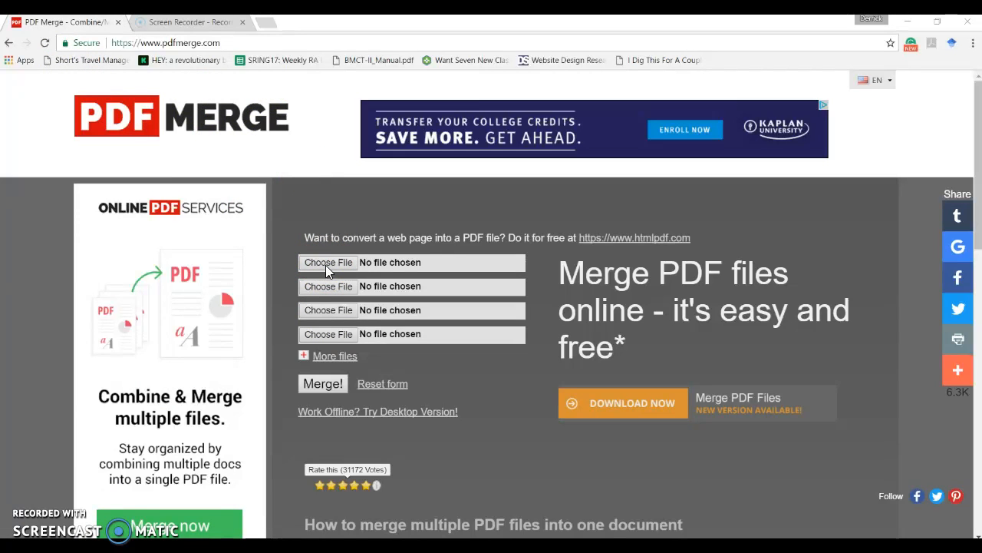
click(326, 263)
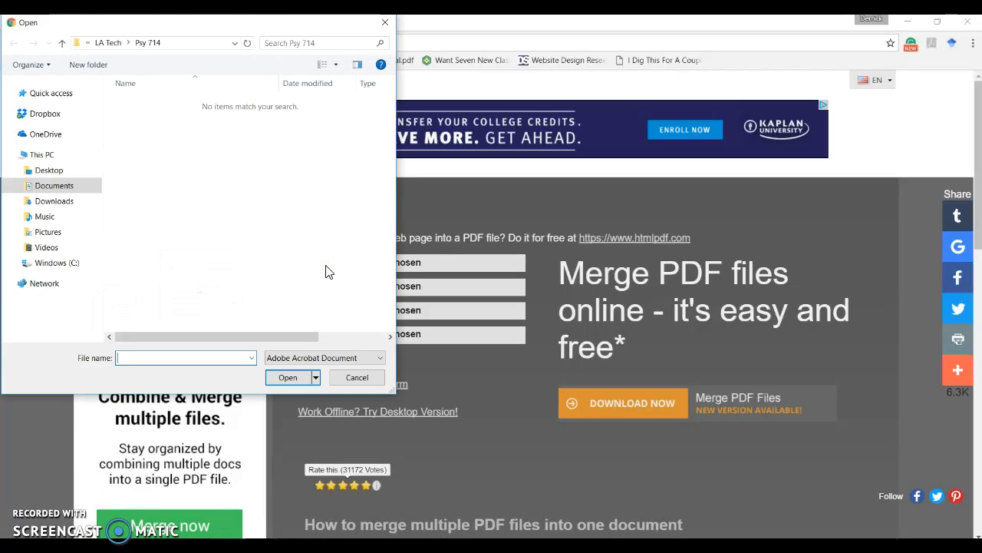
click(47, 170)
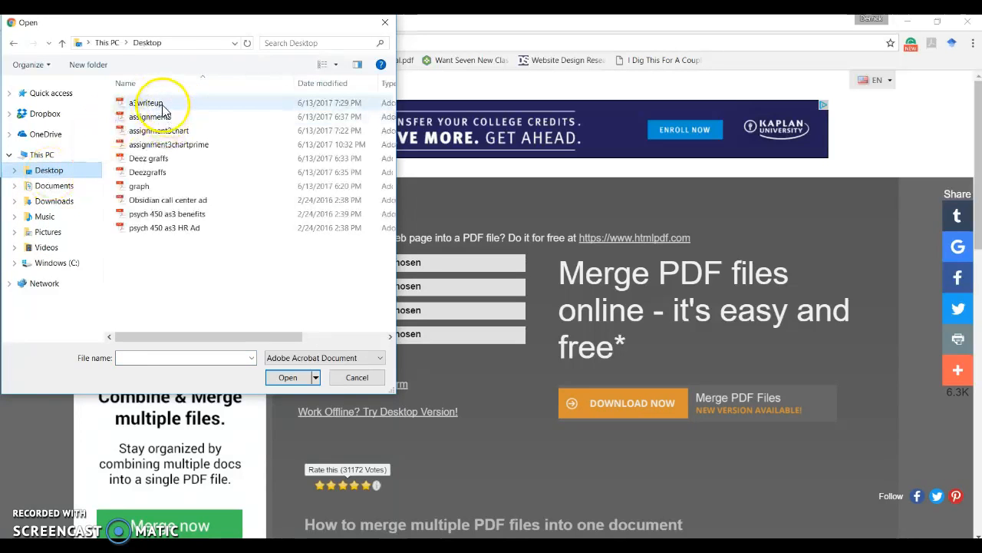
click(162, 106)
click(290, 377)
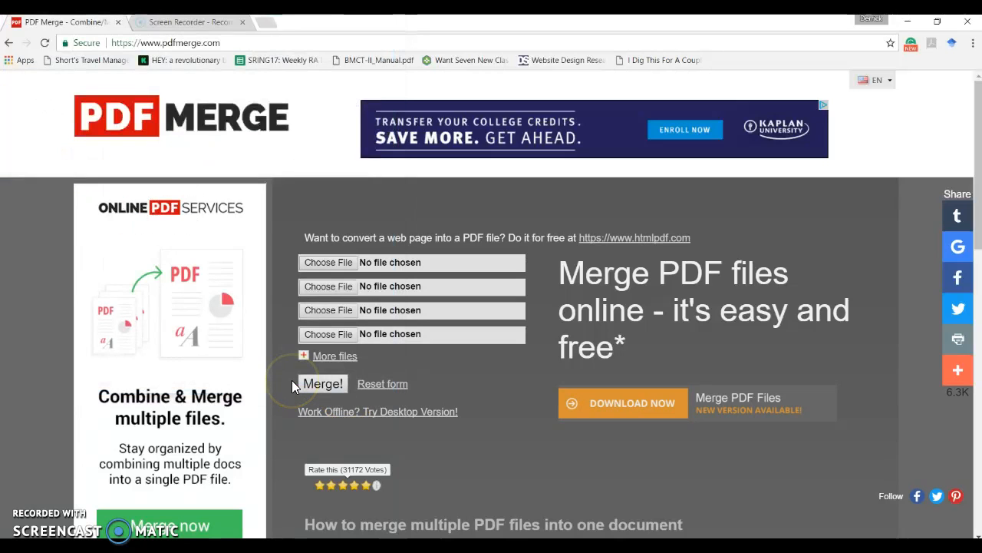
Step: Choose assignment3chartprime as the second file and merge the two PDFs
click(335, 286)
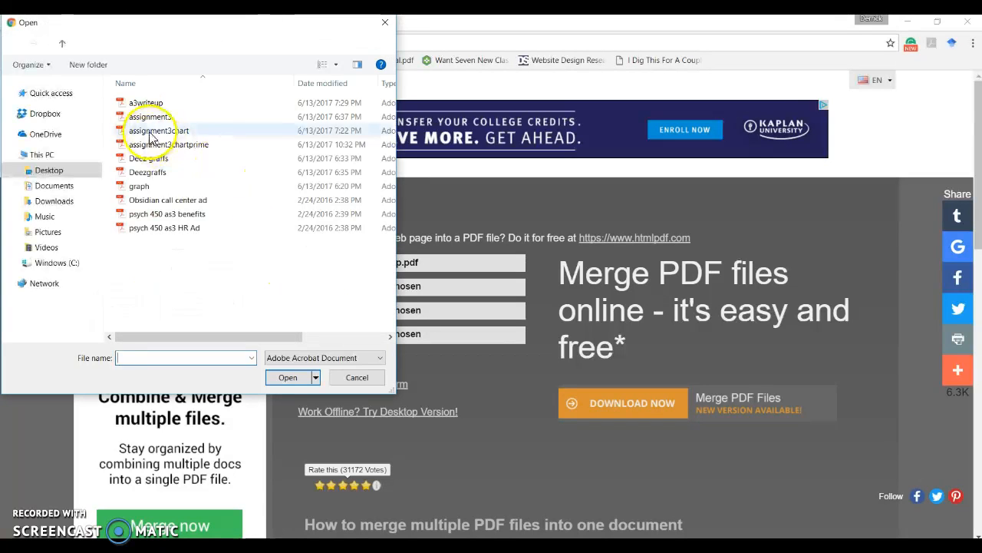
click(182, 146)
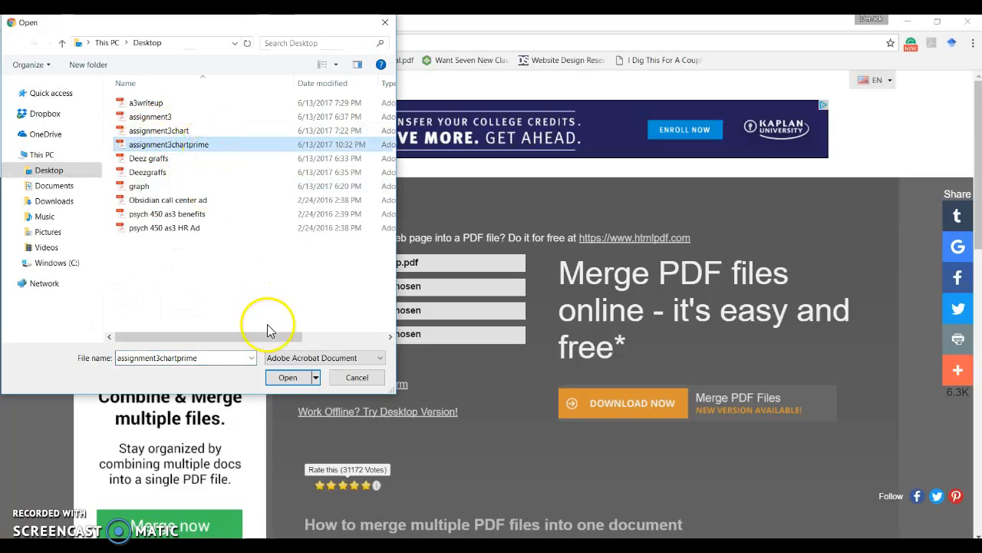
click(287, 377)
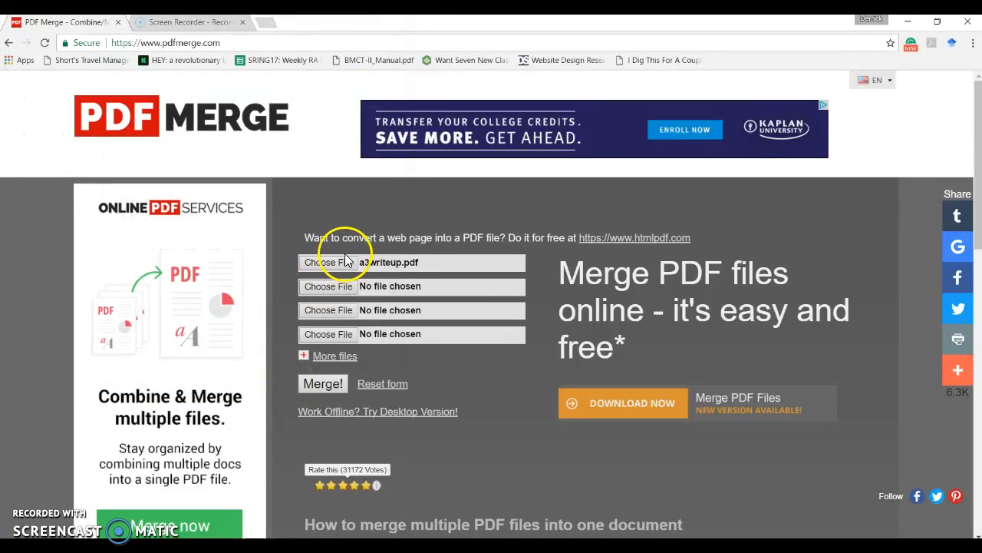
click(330, 388)
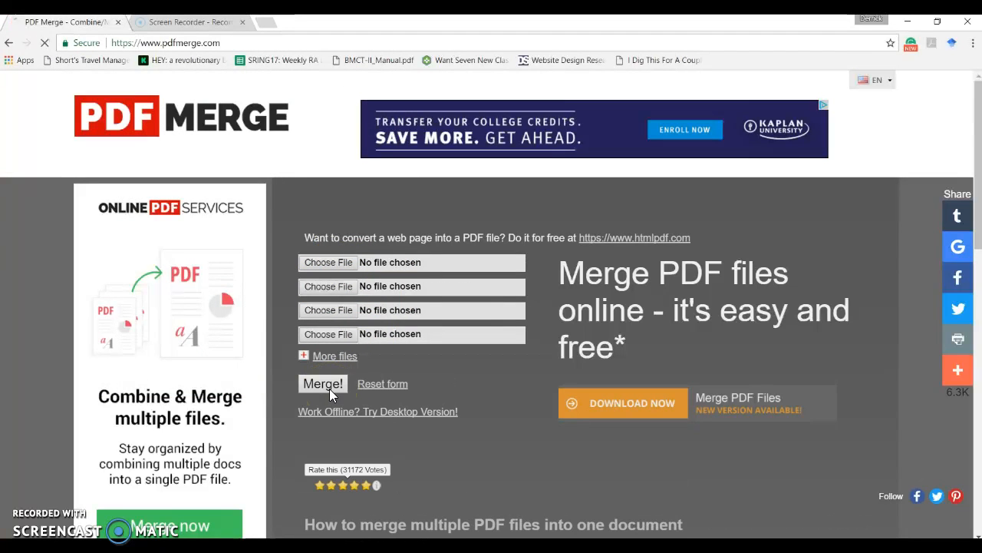
Step: Switch to Acrobat Reader
click(525, 546)
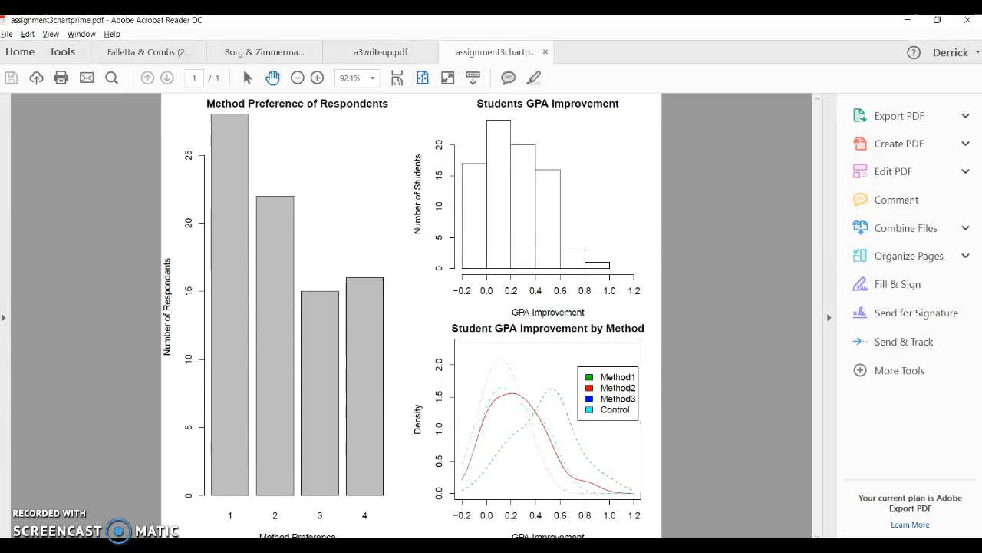